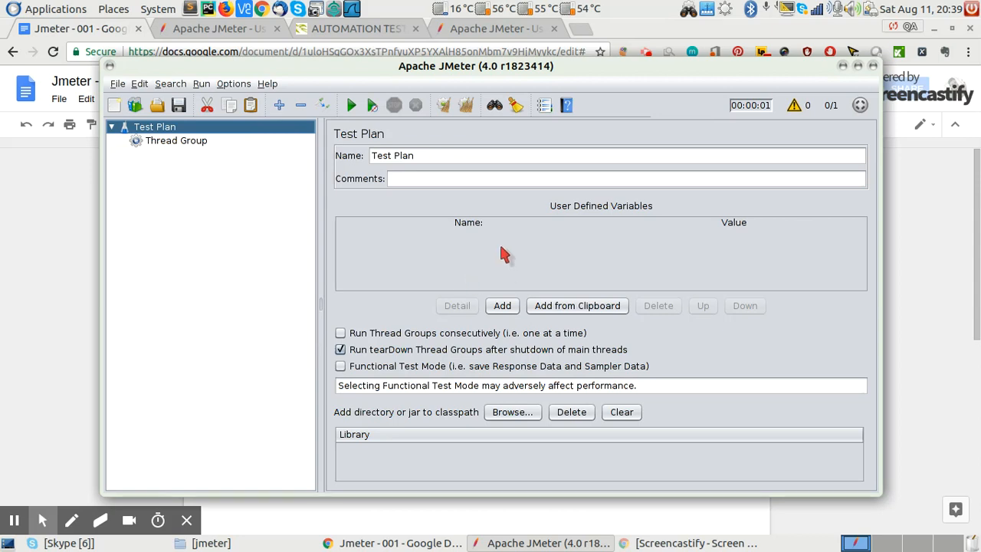
Review the Thread Group settings and read section 3.1 Thread Group of the JMeter user manual in the browser.
left_click(169, 147)
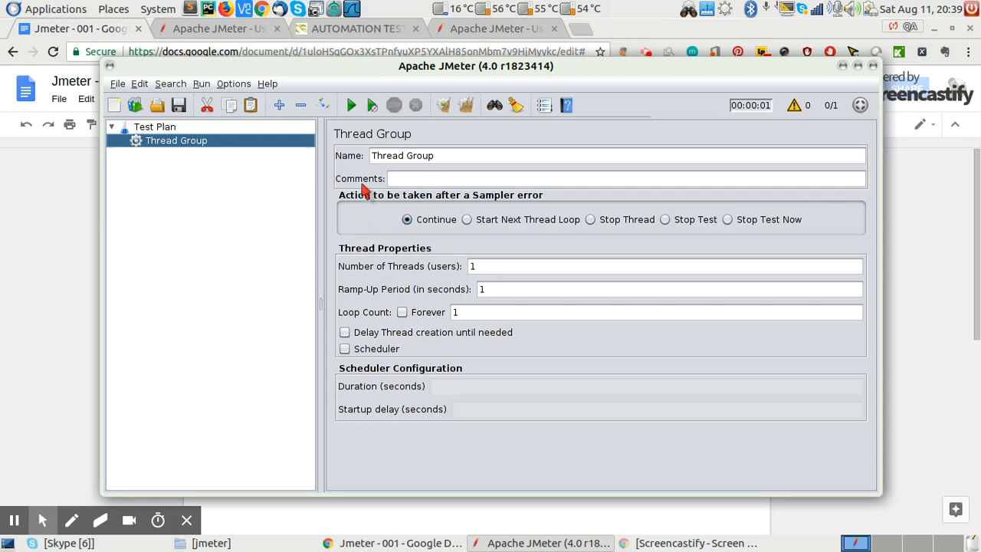
left_click(367, 544)
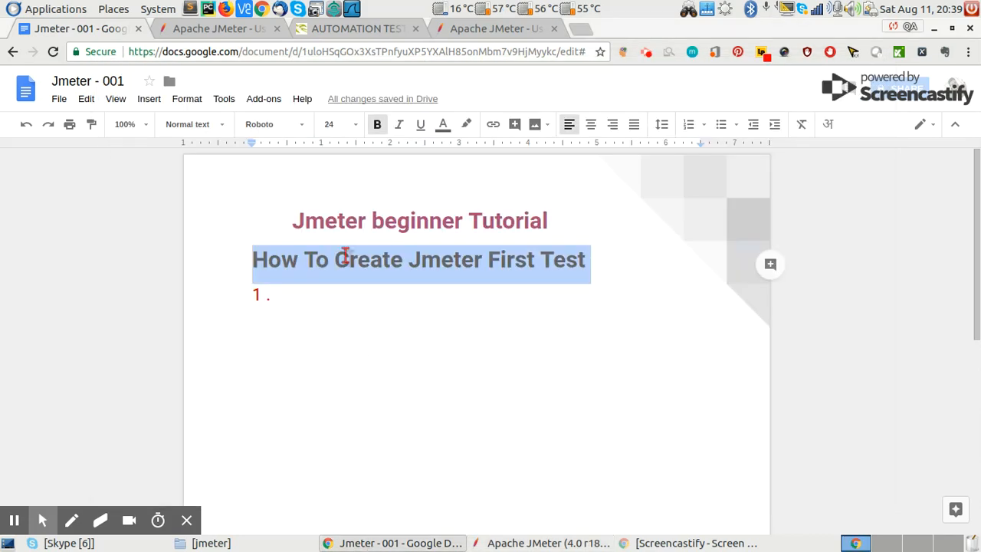
left_click(212, 30)
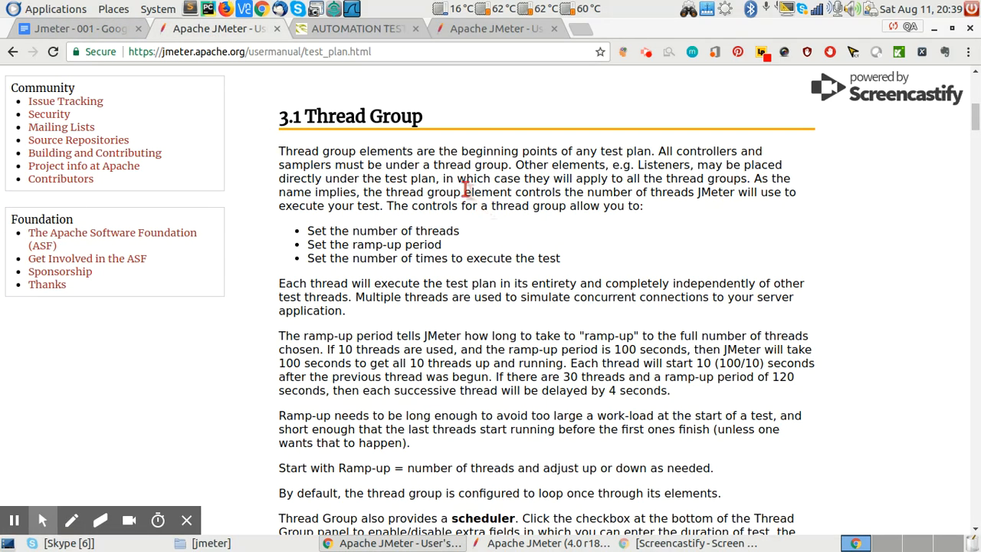
left_click_drag(463, 192, 711, 192)
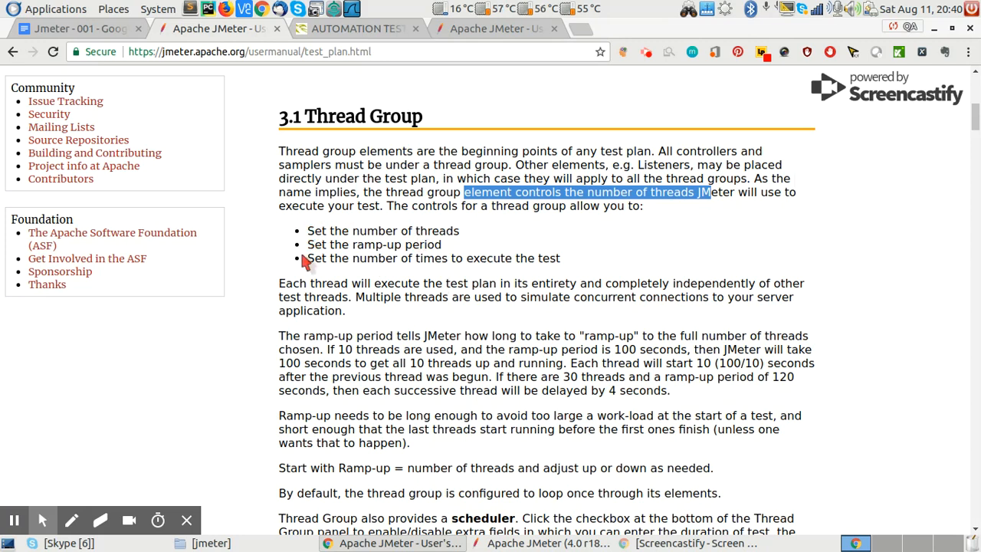
left_click_drag(308, 258, 572, 262)
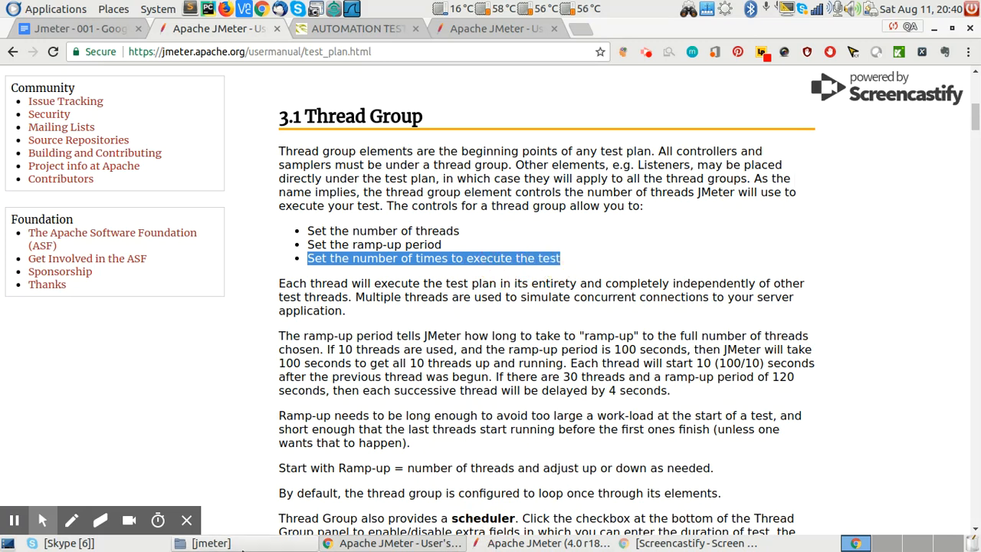
Switch back to JMeter and add an HTTP Request sampler to the Thread Group.
left_click(542, 543)
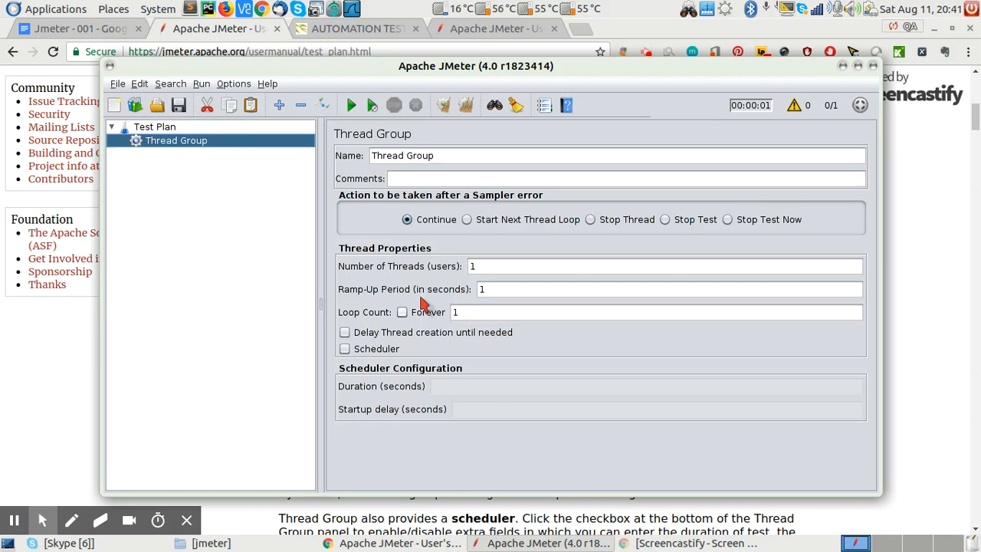
right_click(174, 146)
mouse_move(214, 153)
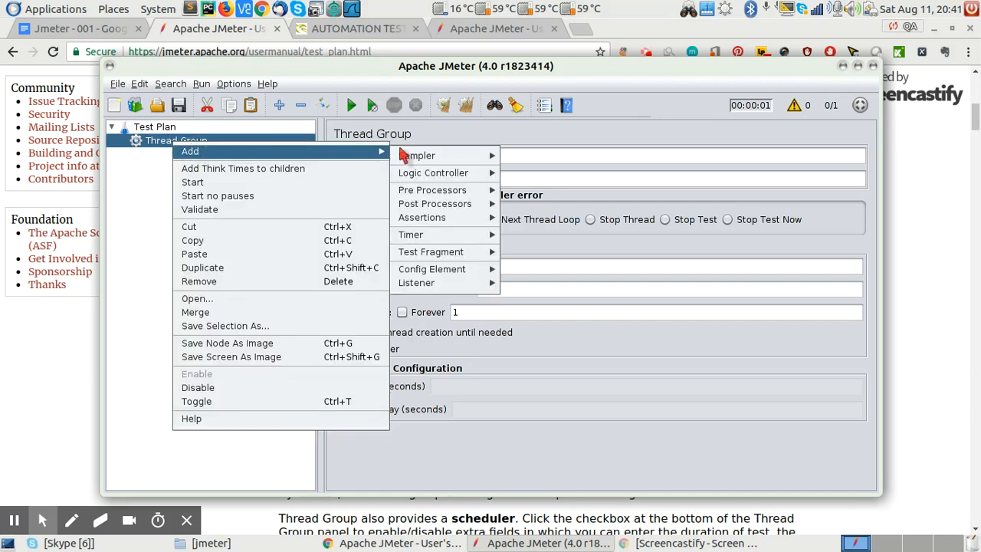
mouse_move(433, 274)
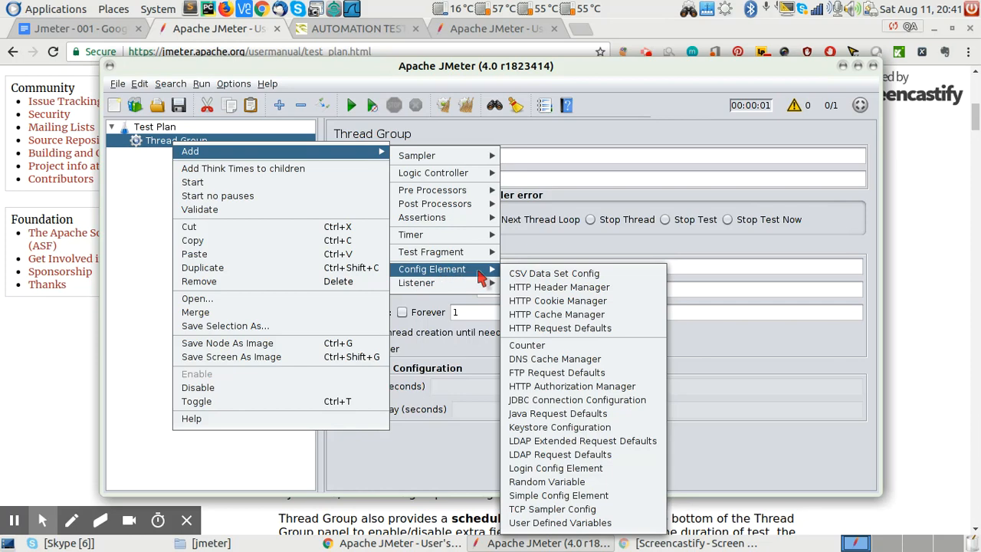
mouse_move(442, 189)
mouse_move(449, 157)
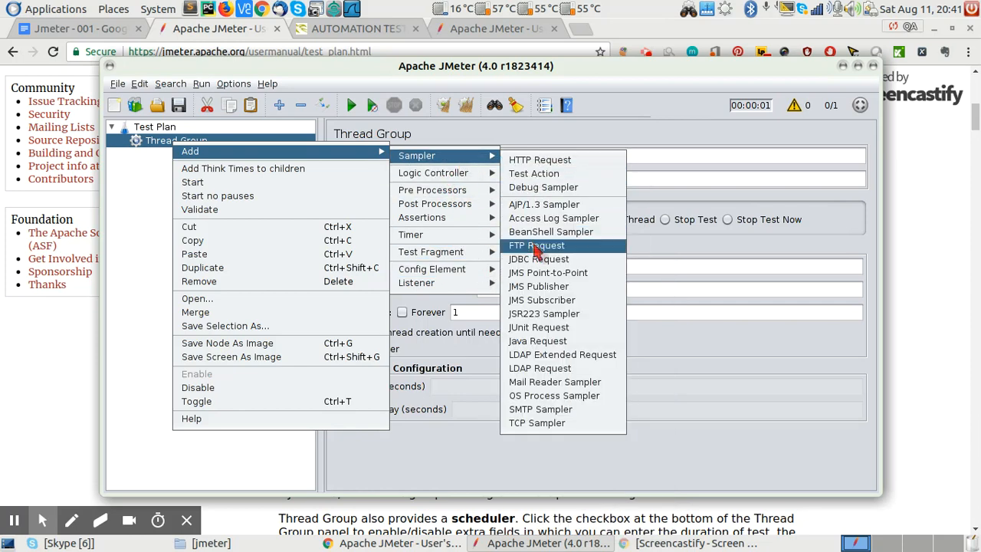
left_click(529, 160)
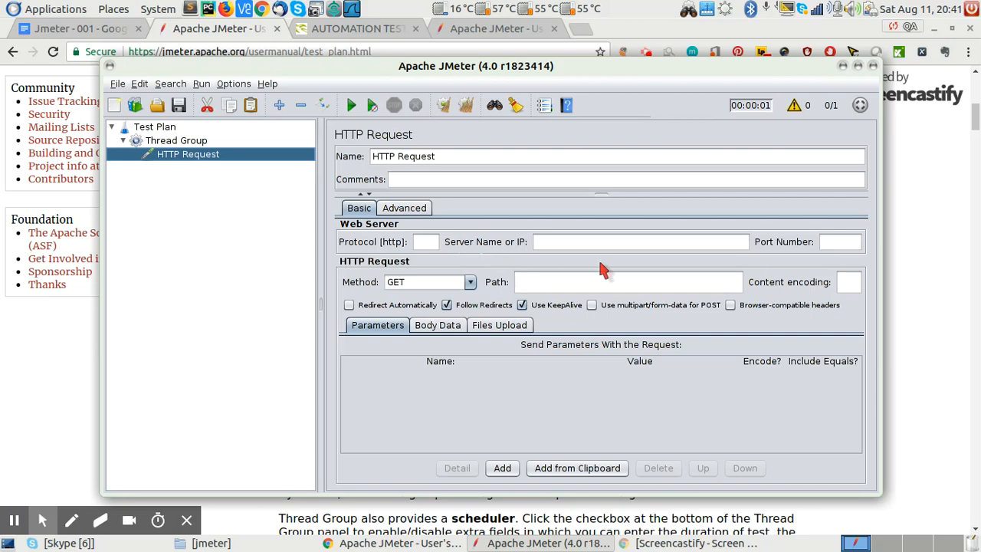
Set the HTTP request's server name to automationranjeet.blogspot.com, the blog's address without the protocol prefix and trailing slash.
left_click(345, 31)
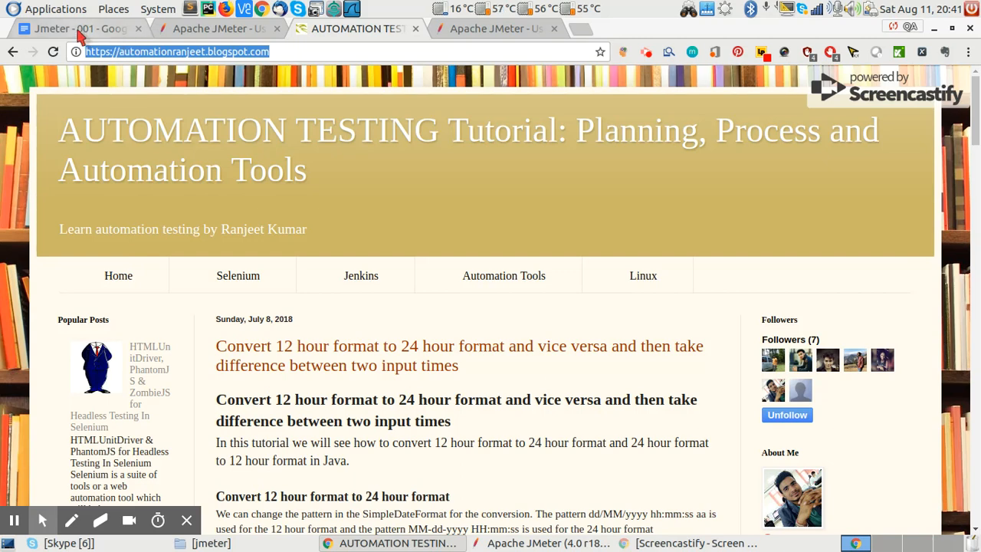
mouse_move(401, 301)
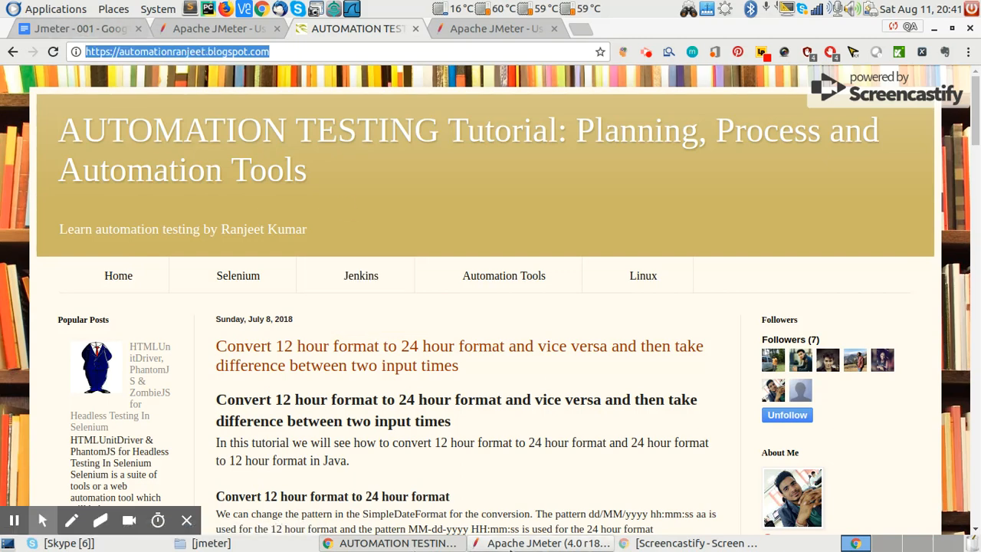
left_click(515, 543)
left_click(556, 243)
type("https://automationranjeet.blogspot.com/")
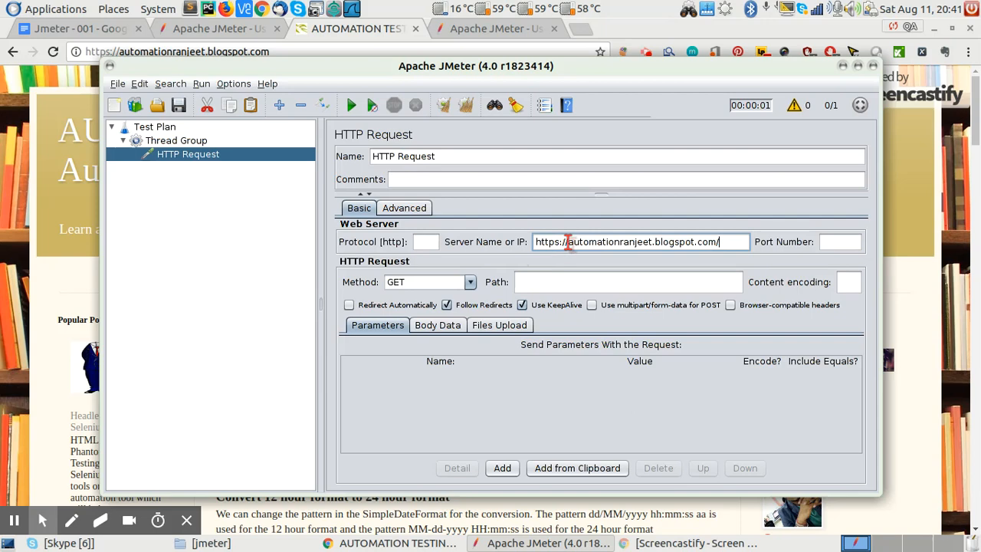
left_click_drag(568, 241, 527, 242)
key("BackSpace")
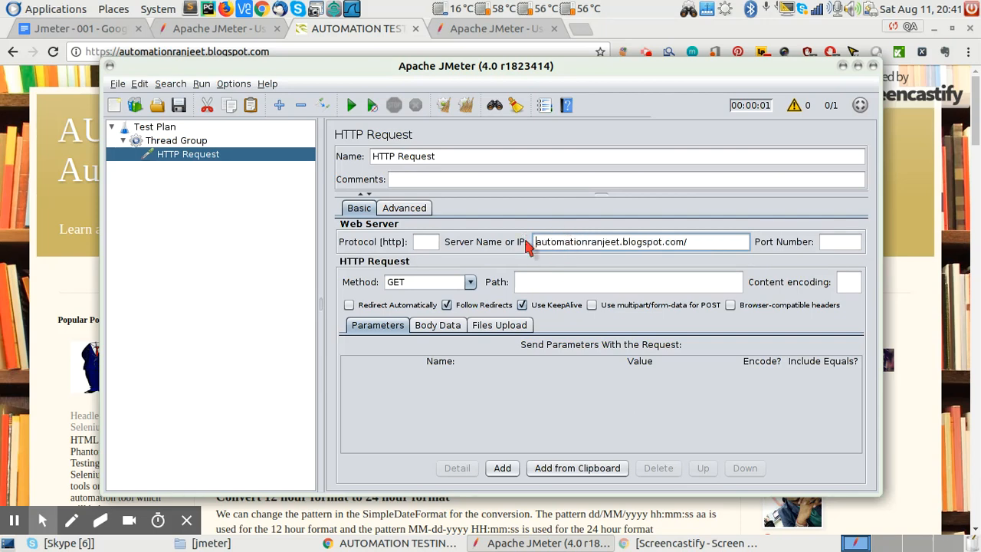
key("End")
key("BackSpace")
Set the HTTP request's protocol to https.
left_click(421, 243)
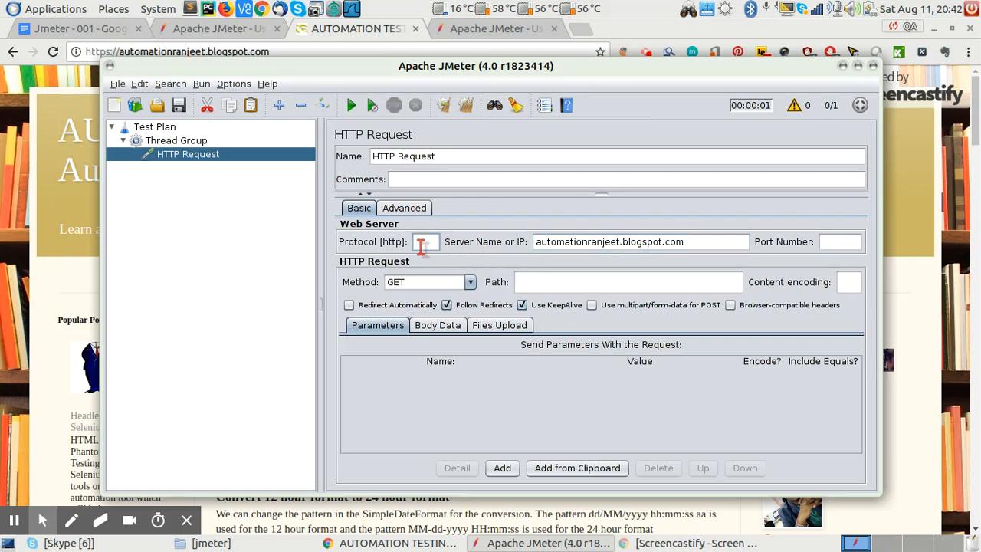
type("http")
key("BackSpace")
key("BackSpace")
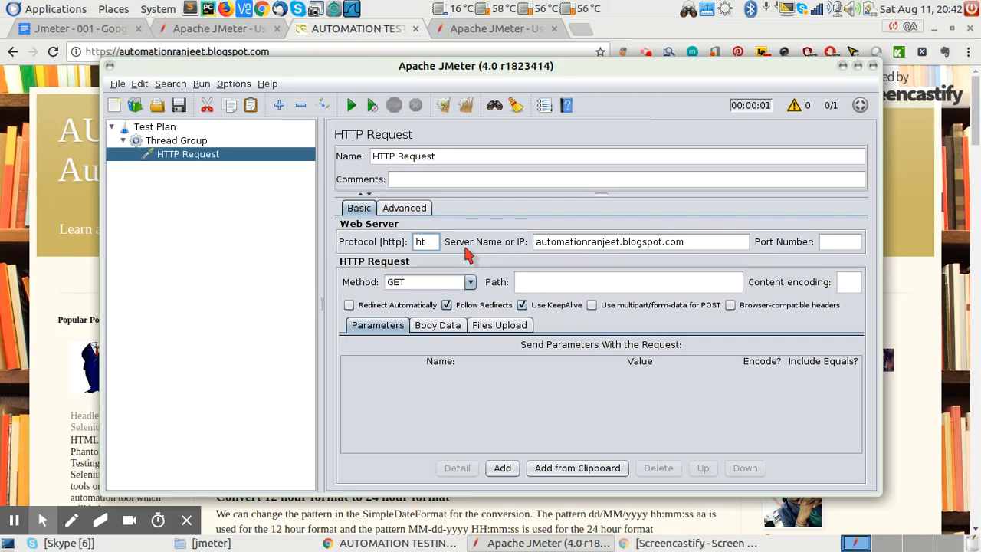
type("tps")
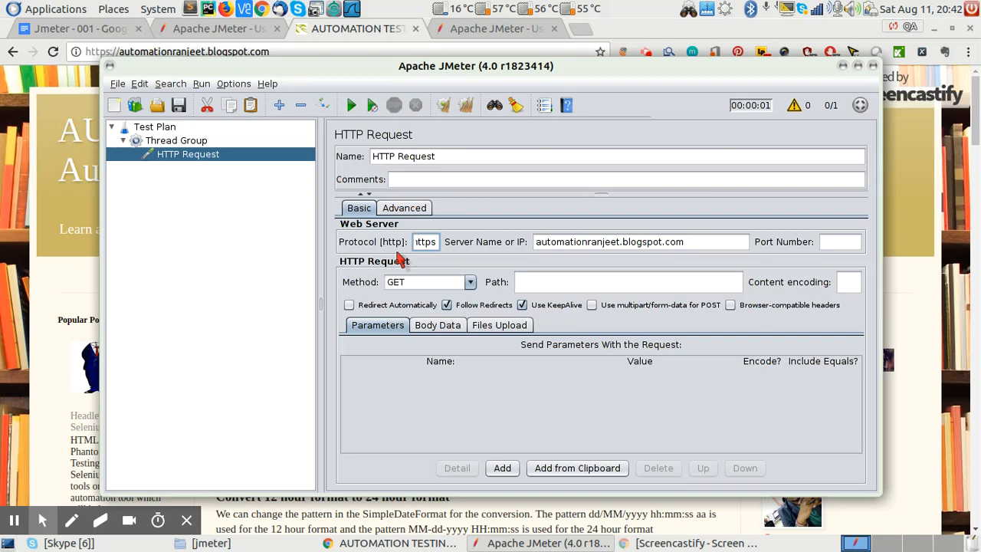
Set the HTTP request's port number to 443 and its path to /.
left_click(842, 241)
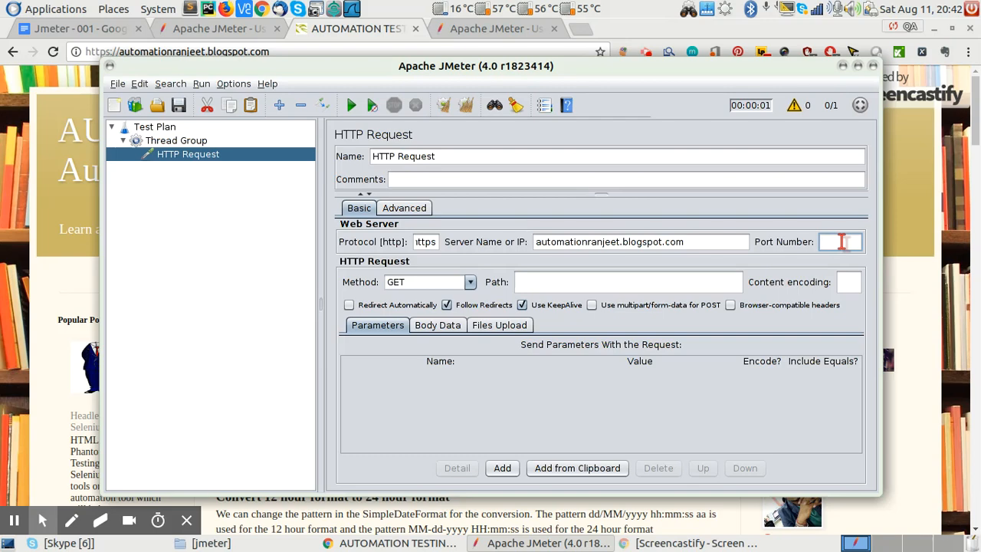
type("443")
left_click(551, 282)
type("/")
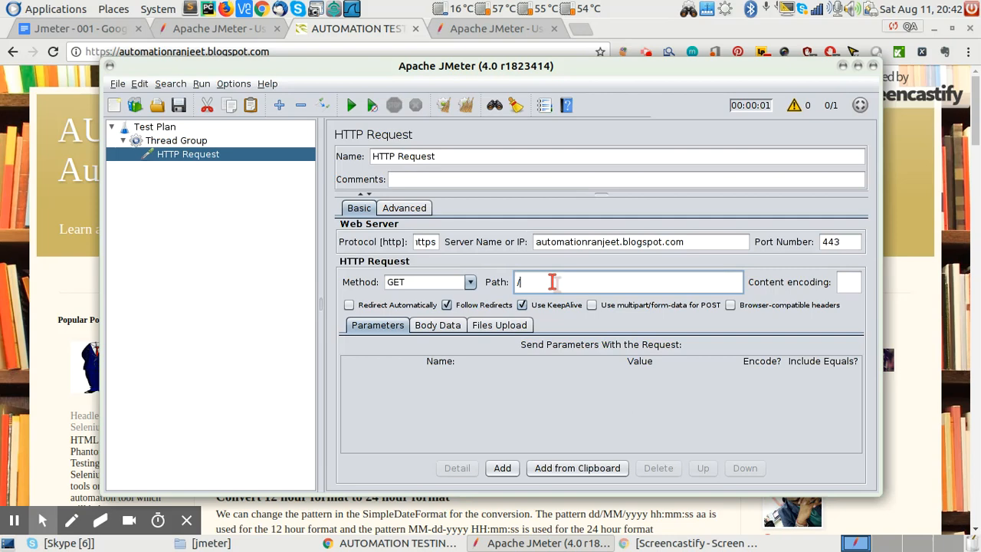
Add a View Results Tree listener under the HTTP Request.
right_click(151, 158)
mouse_move(187, 168)
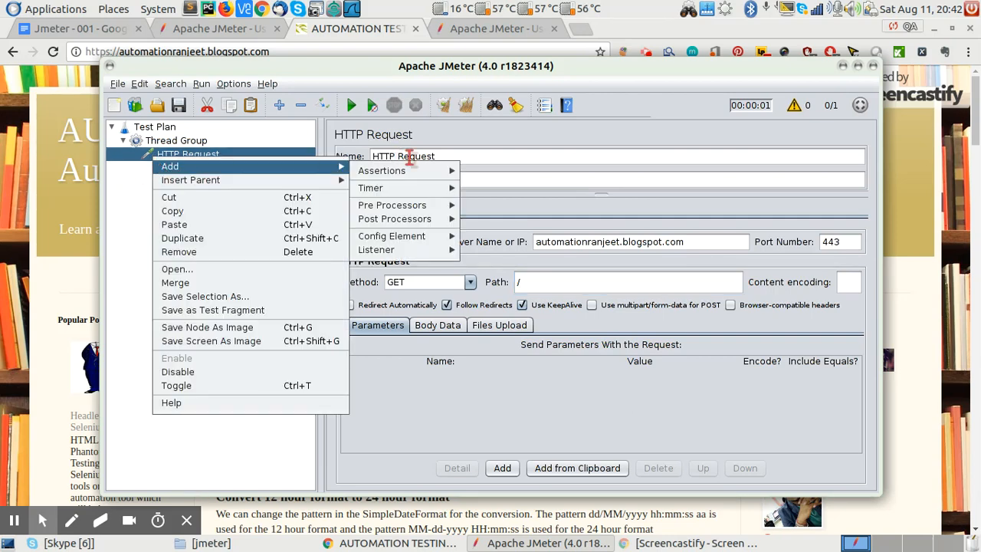
mouse_move(391, 257)
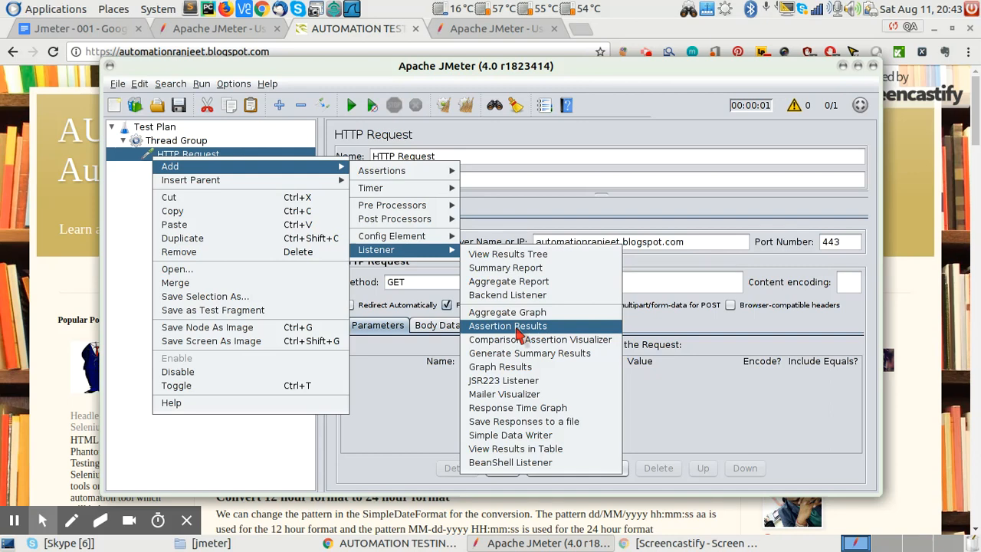
left_click(504, 257)
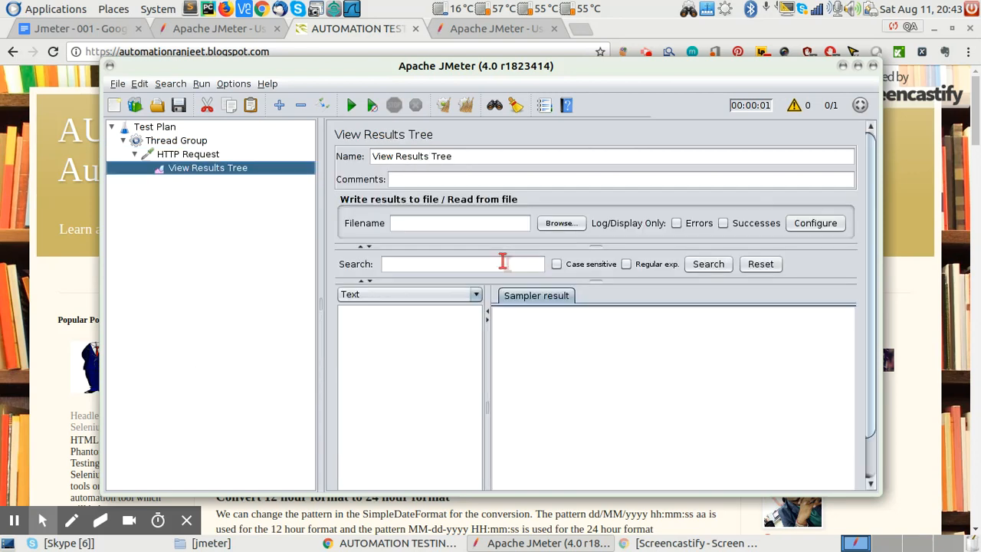
Add a View Results in Table listener under the HTTP Request.
left_click(177, 156)
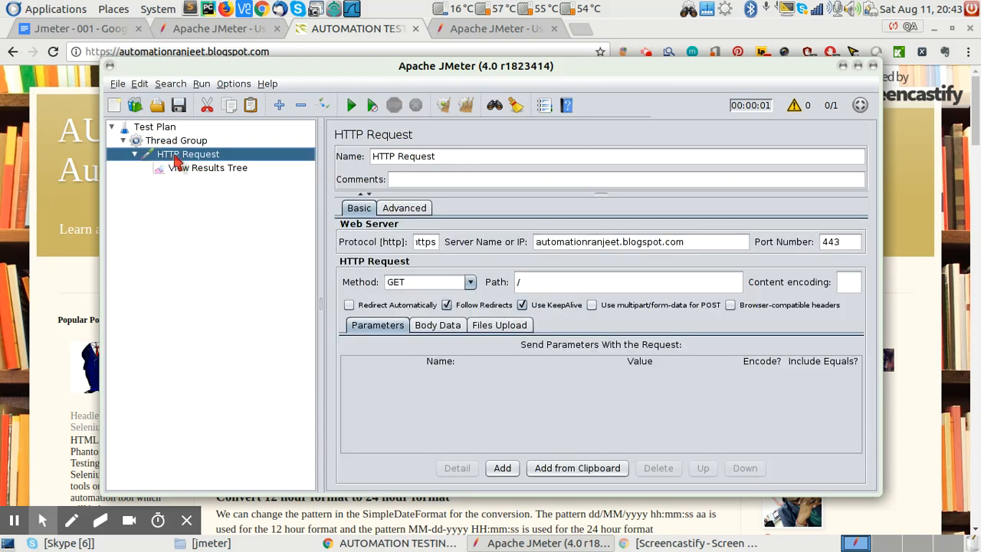
right_click(217, 157)
mouse_move(230, 165)
mouse_move(464, 187)
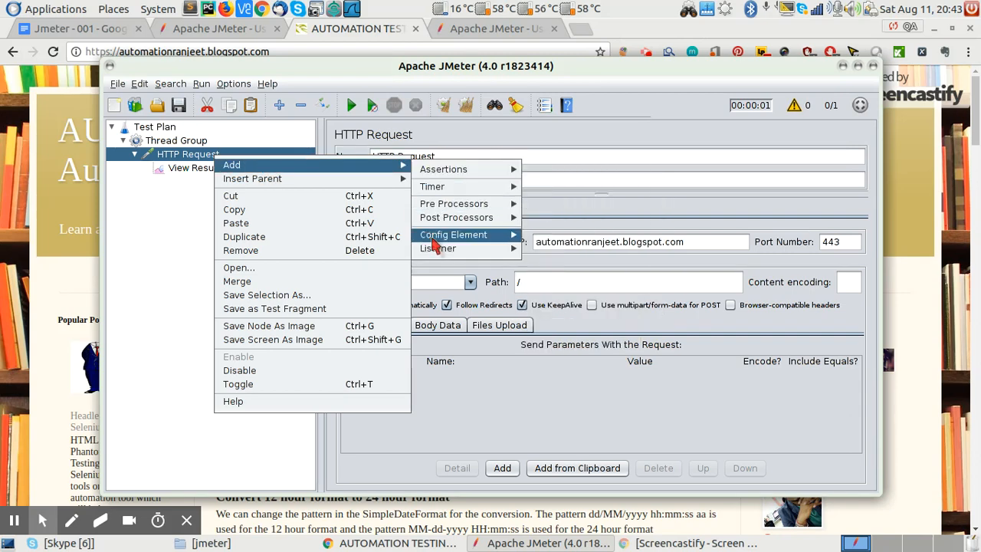
mouse_move(438, 249)
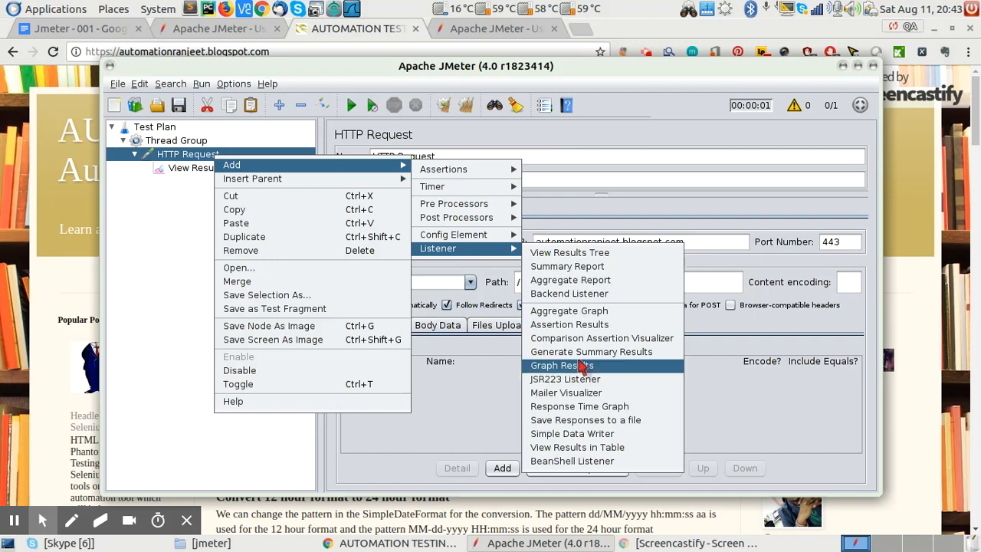
left_click(591, 451)
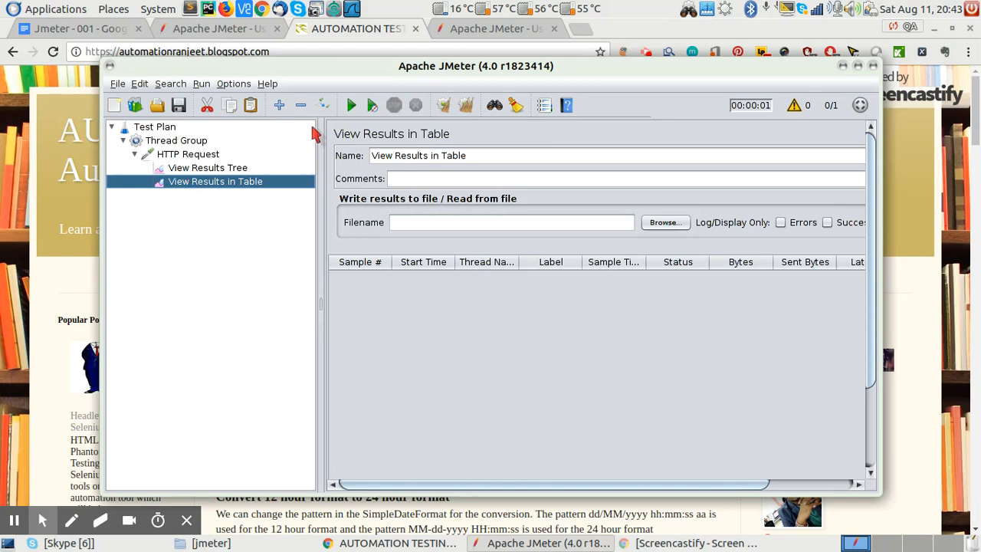
Check the Thread Group and run the test without saving the test plan.
left_click(162, 143)
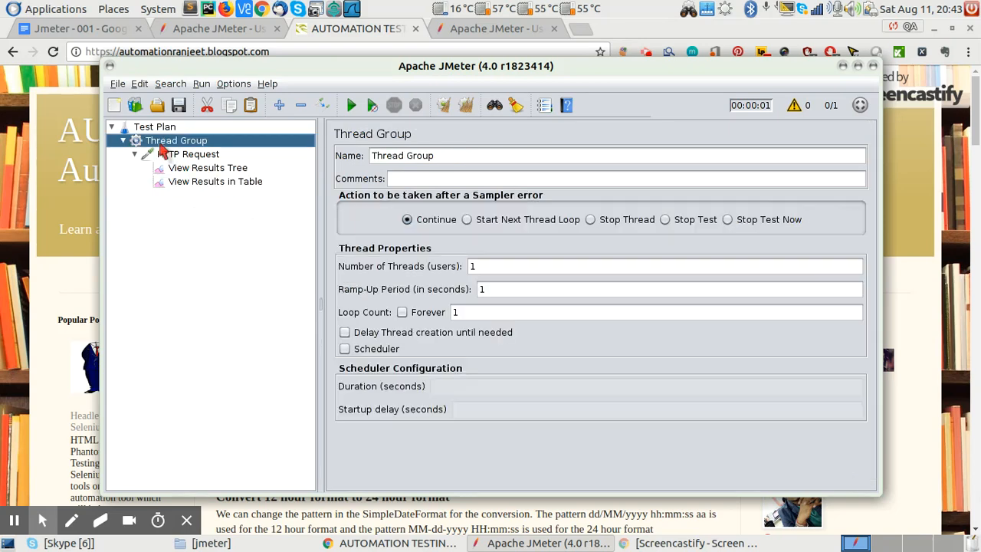
left_click(352, 108)
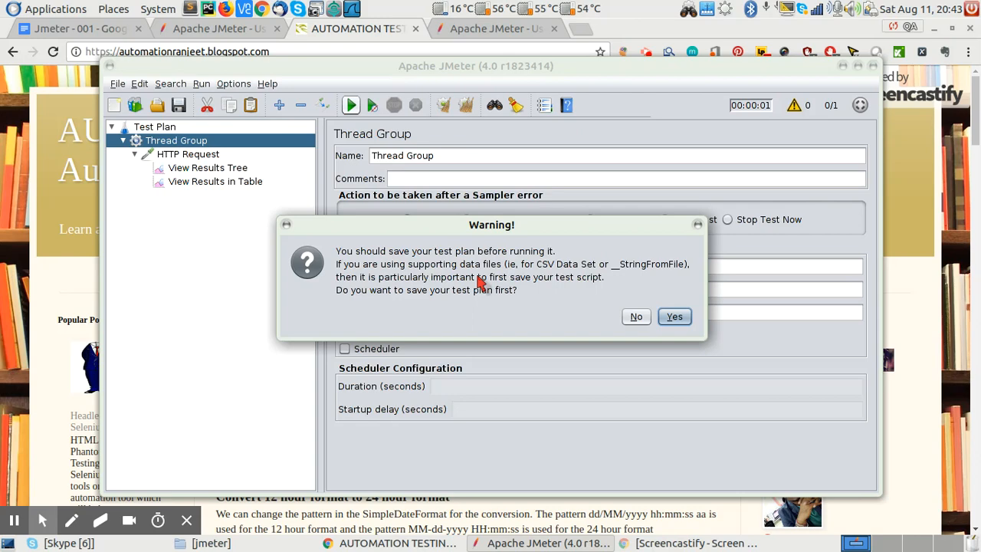
left_click(636, 316)
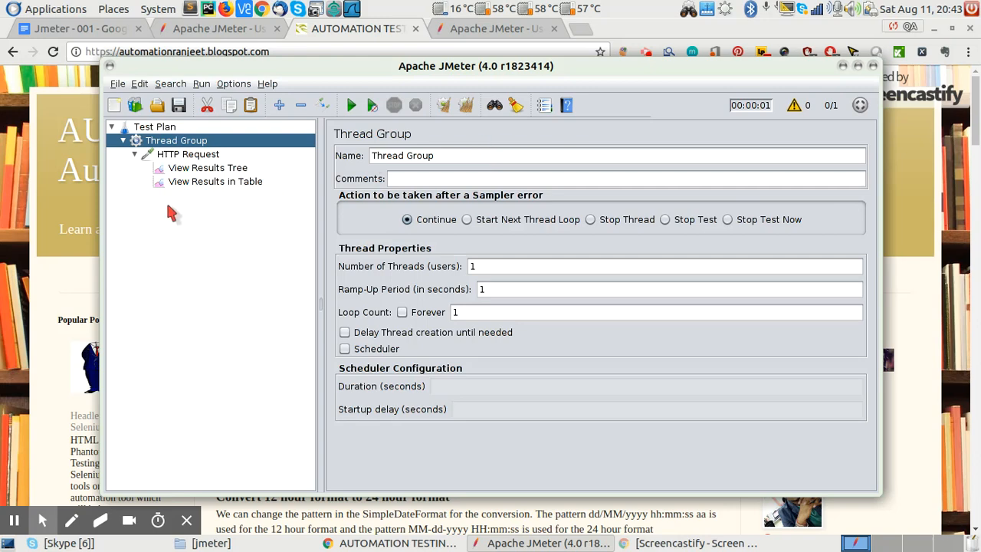
Examine the sampler result and the request details of the HTTP Request in the View Results Tree.
left_click(184, 175)
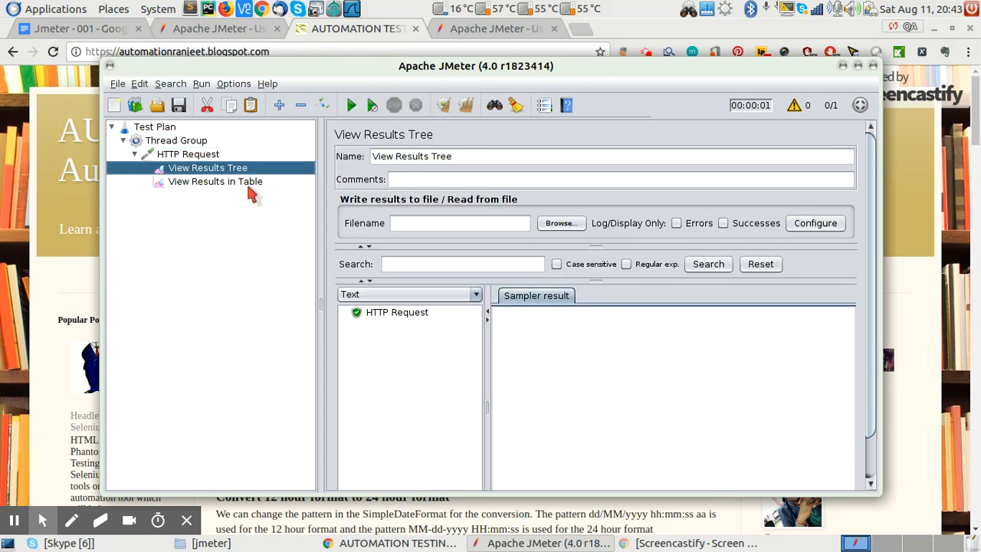
left_click(389, 316)
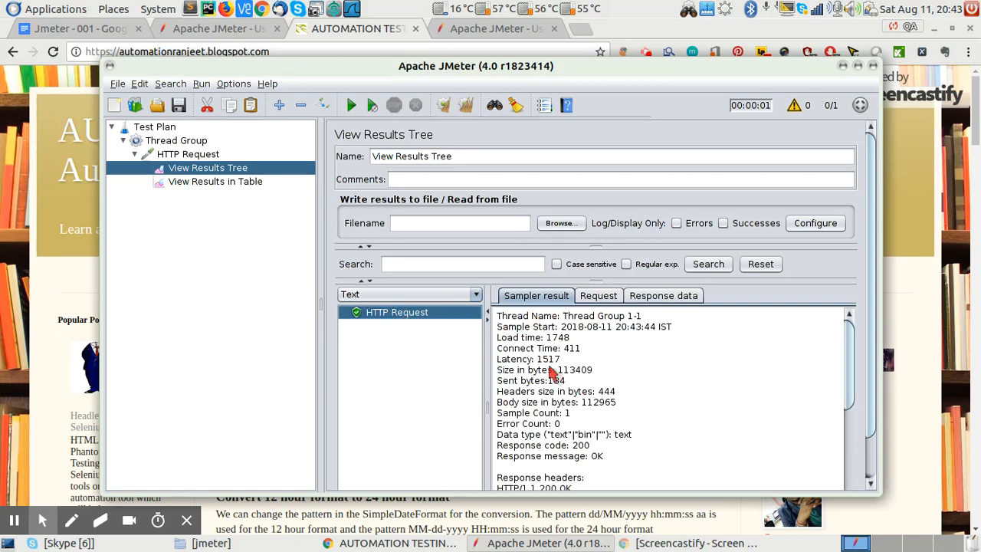
scroll(550, 372, "down", 6)
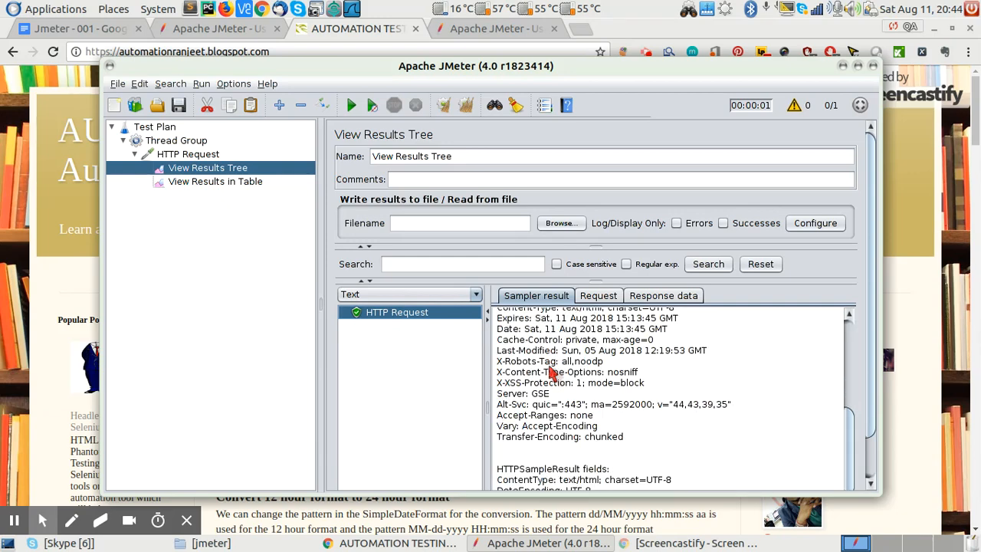
left_click(600, 300)
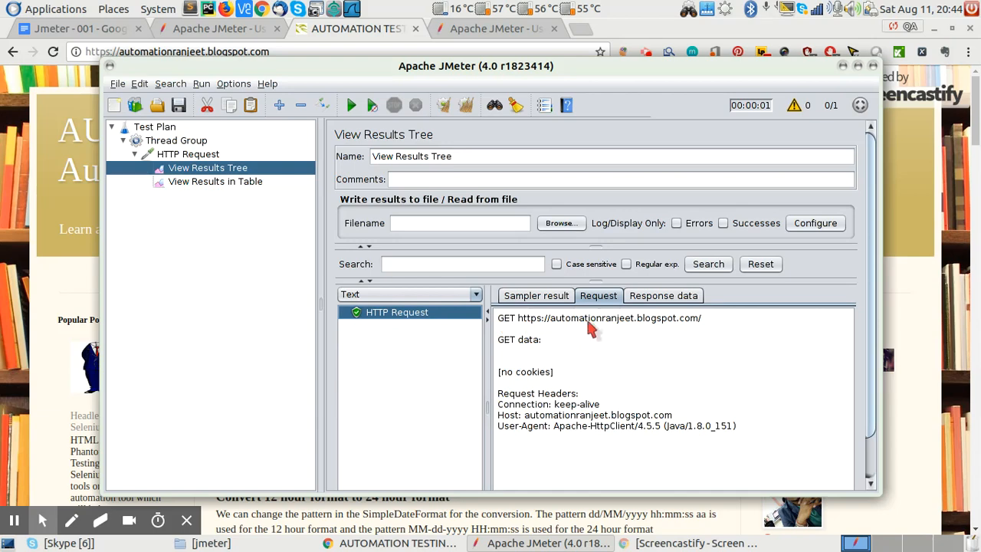
Read through the HTTP Request's response data in the View Results Tree.
left_click(646, 302)
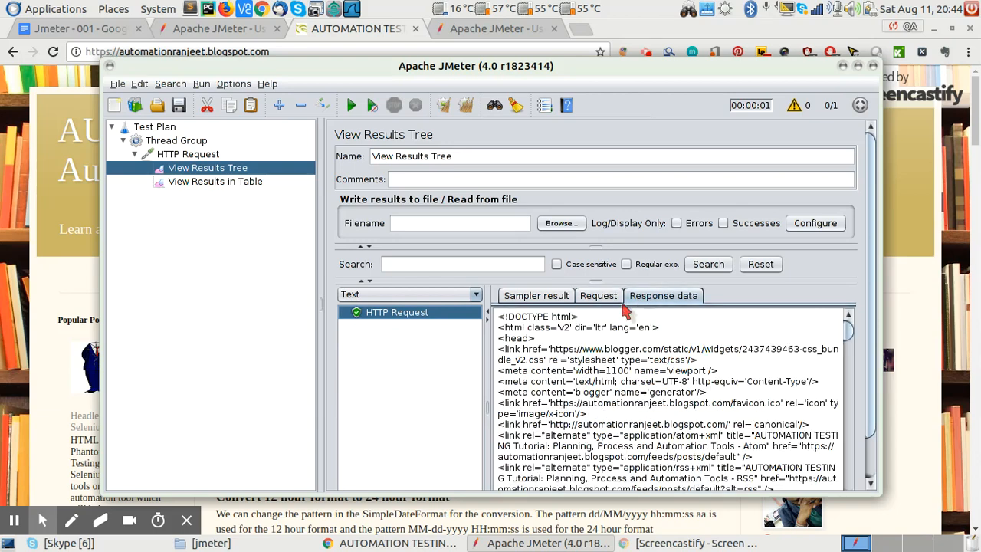
scroll(573, 349, "down", 5)
scroll(573, 348, "down", 15)
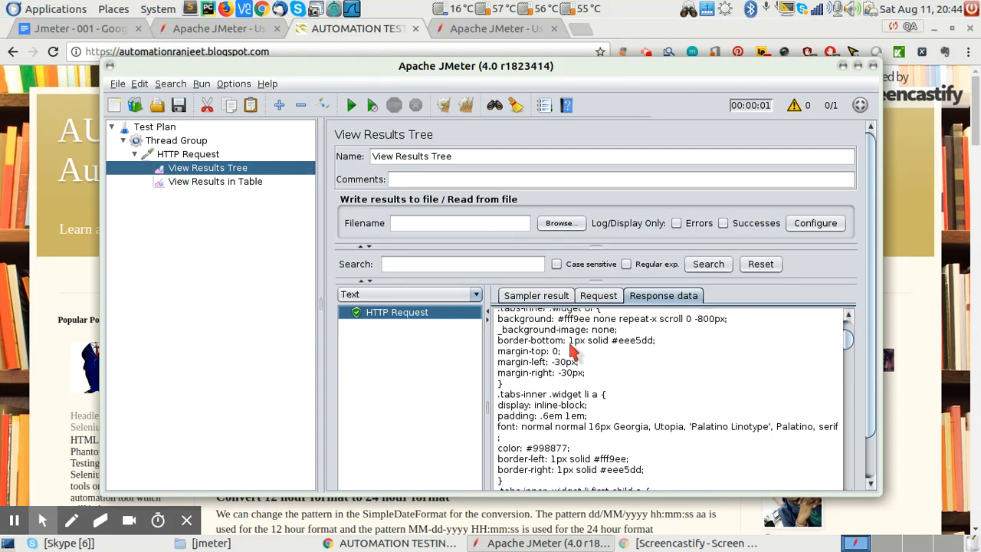
scroll(573, 349, "down", 5)
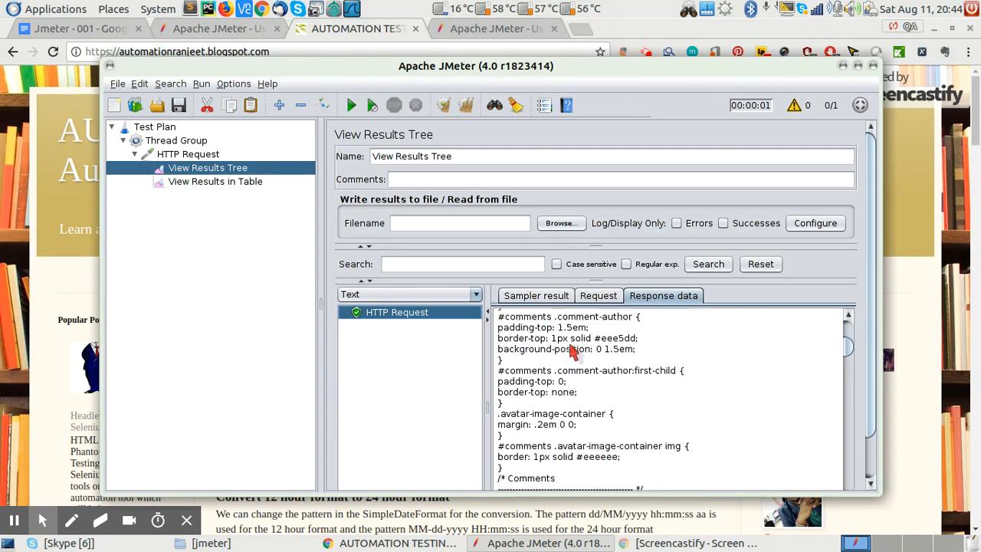
scroll(640, 326, "up", 15)
scroll(640, 325, "up", 1)
scroll(640, 325, "down", 20)
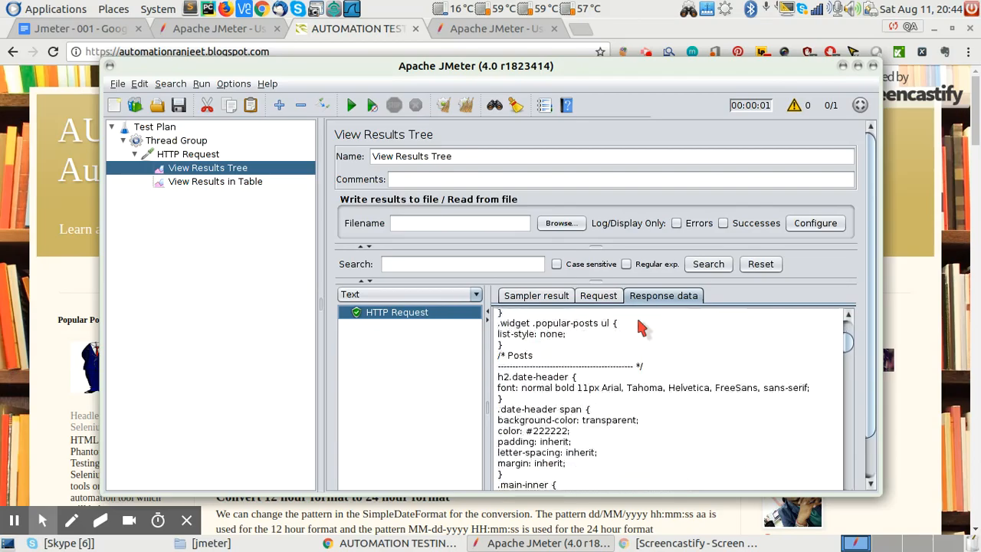
scroll(640, 326, "down", 20)
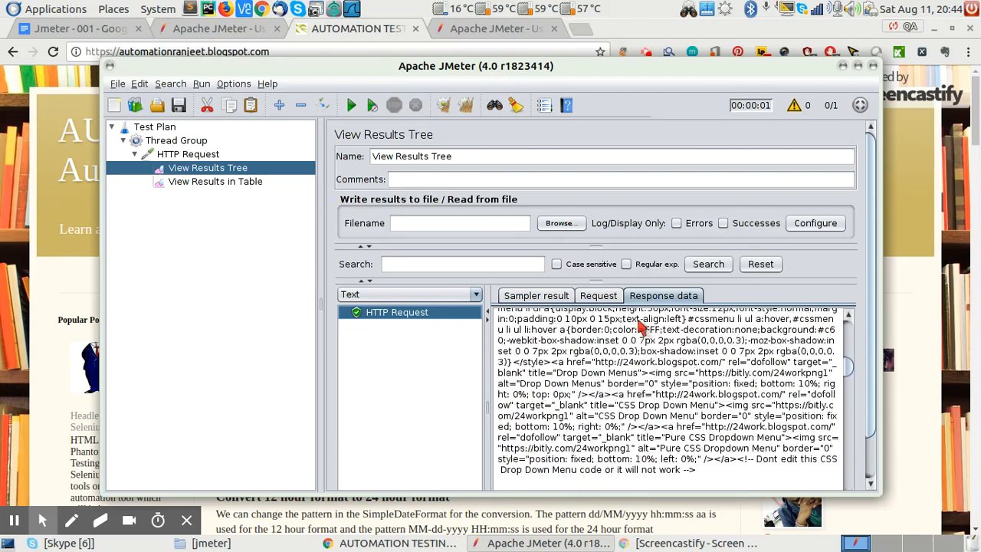
scroll(640, 326, "down", 20)
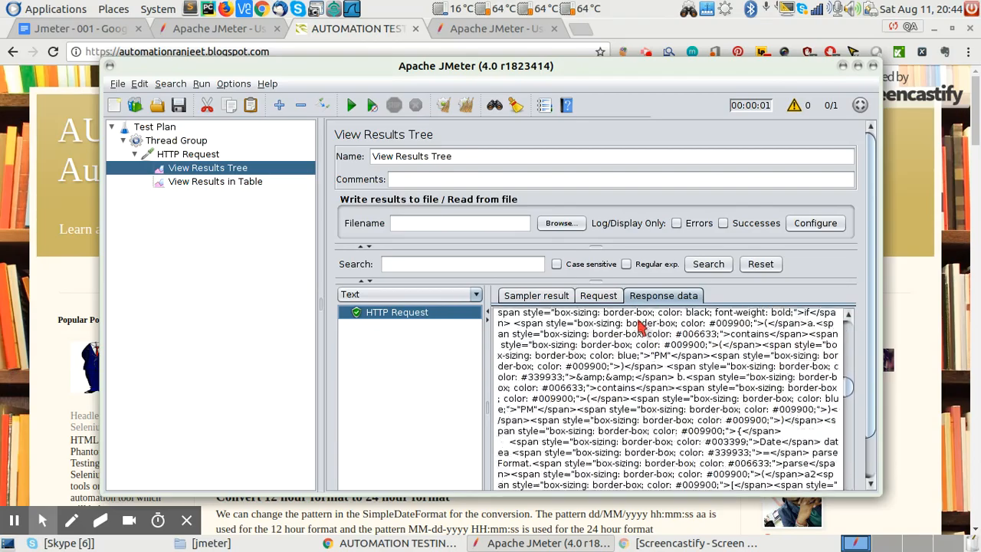